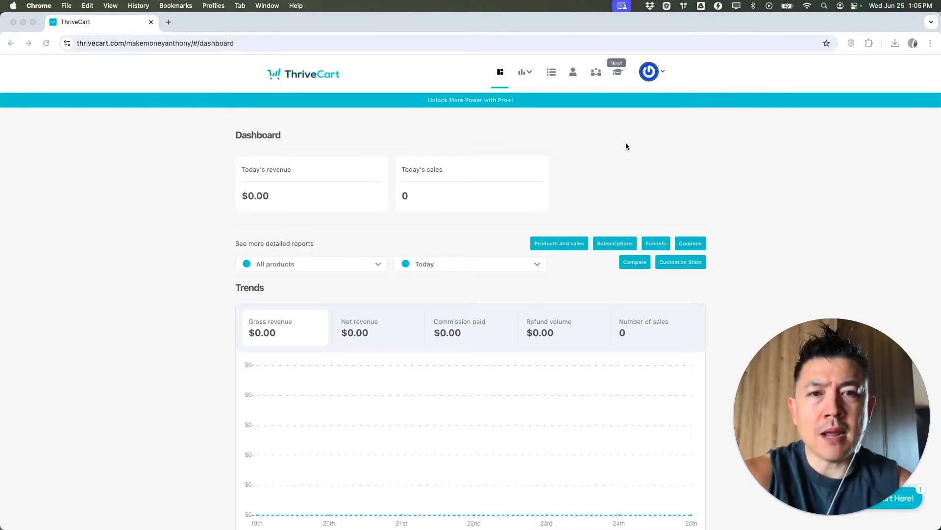
# - Open the product list and create a new digital product
pyautogui.click(555, 75)
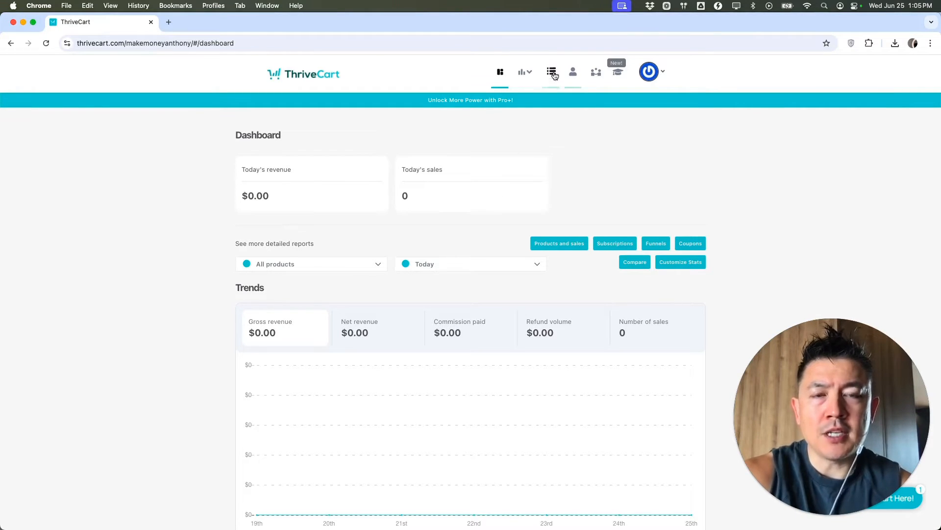
pyautogui.click(553, 73)
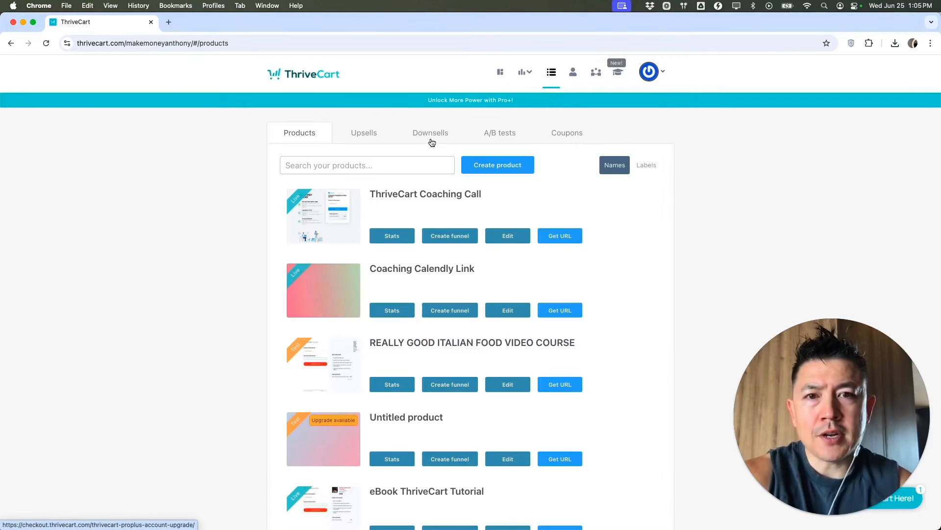
pyautogui.click(505, 167)
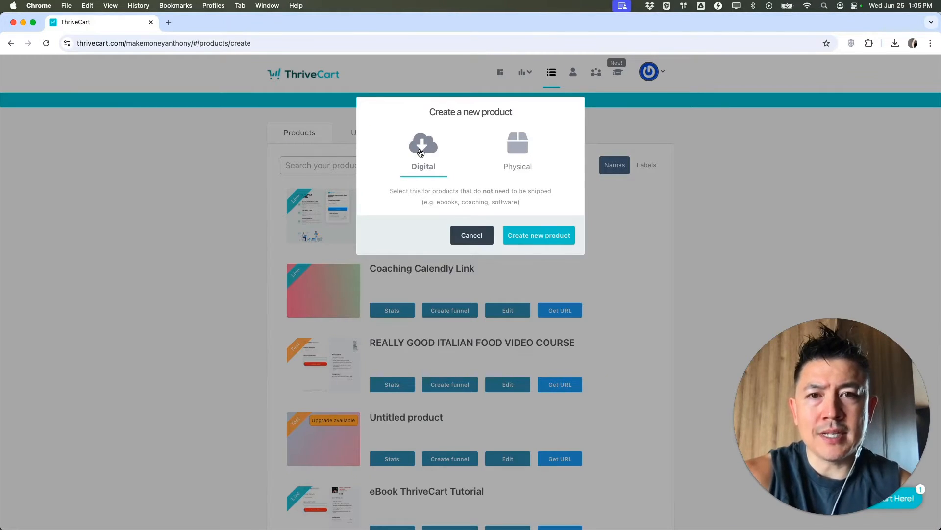
pyautogui.click(548, 237)
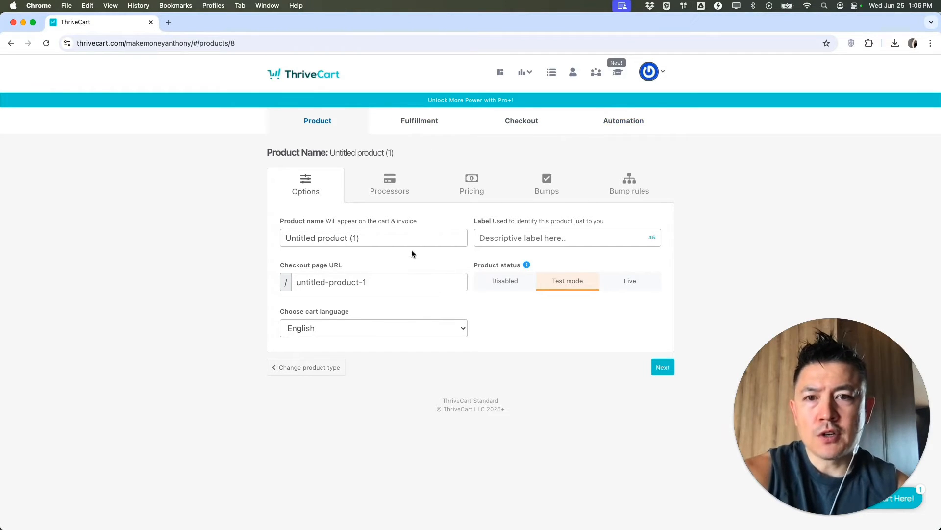
# - Name the product "One Time Payment Product", label it "Thrive Tutorial", and set its status to Live
pyautogui.click(391, 240)
pyautogui.write('One Time Payment Product')
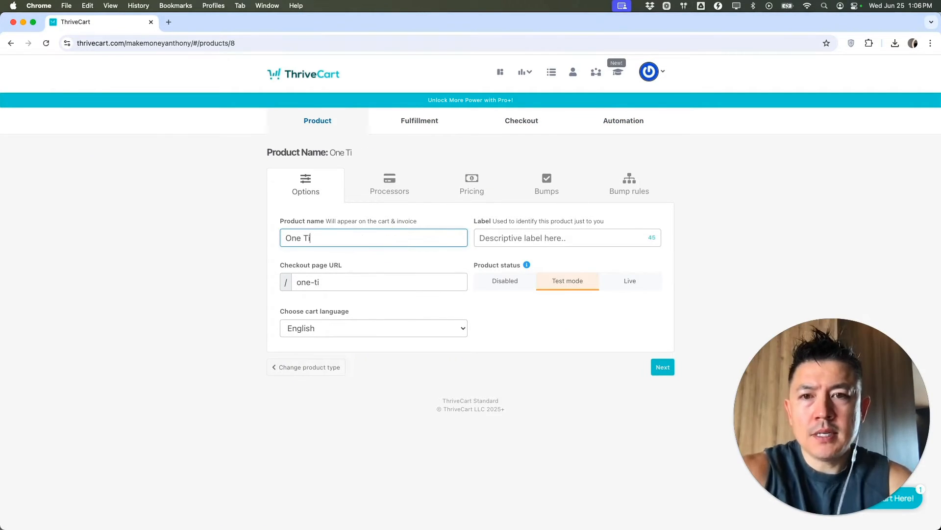
pyautogui.click(518, 242)
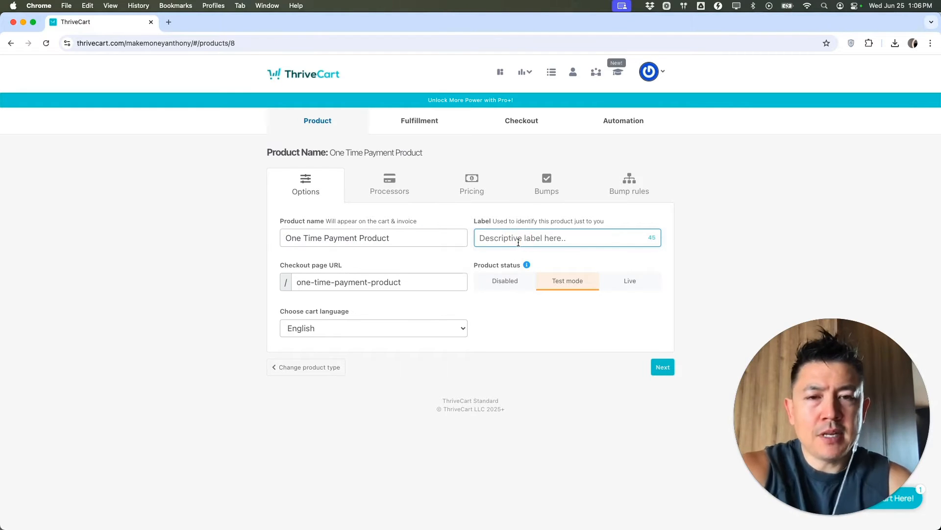
pyautogui.write('Thrive Tutorial')
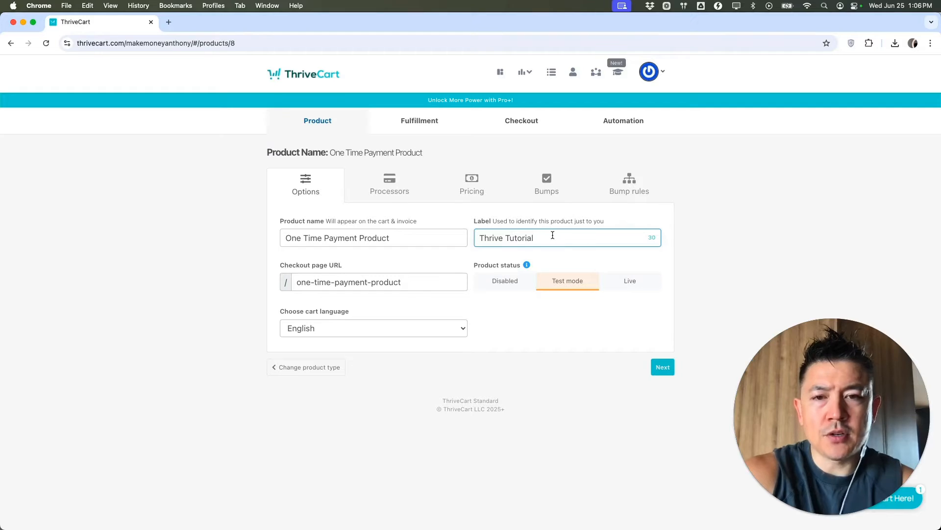
pyautogui.click(422, 277)
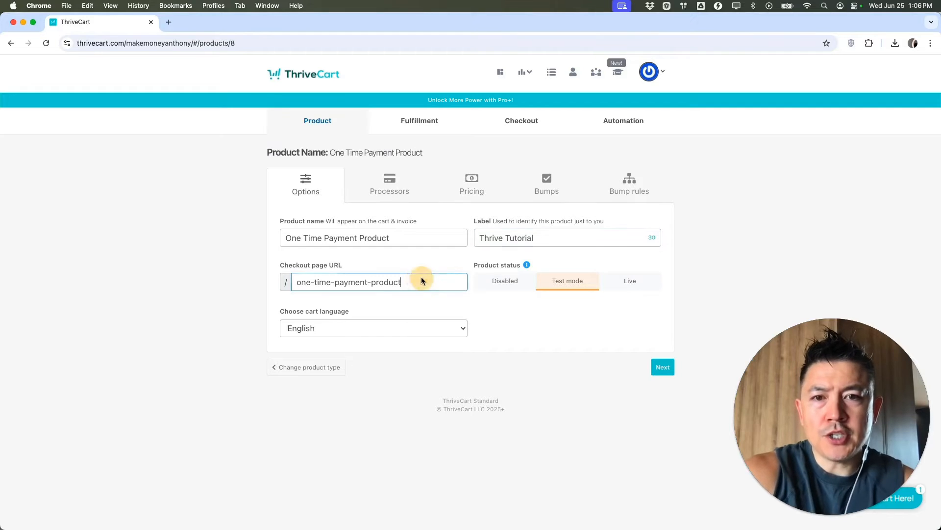
pyautogui.click(630, 281)
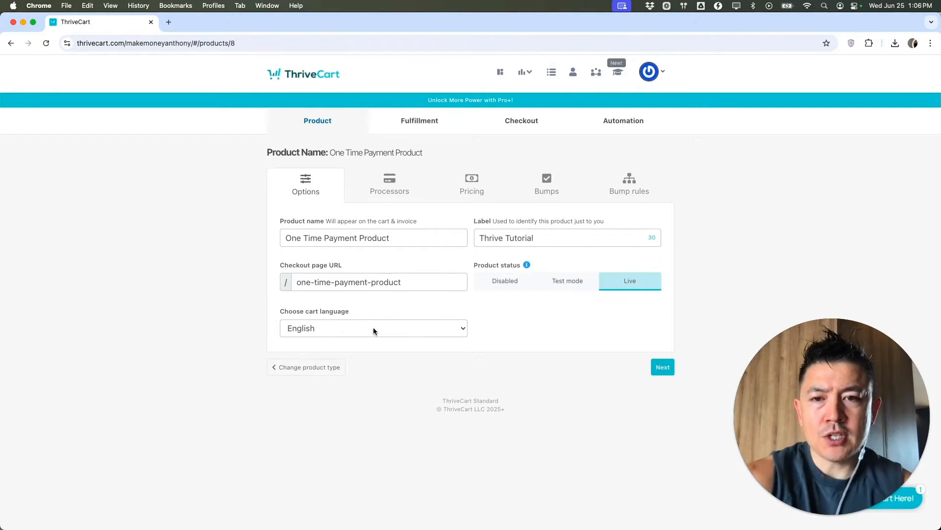
pyautogui.click(662, 367)
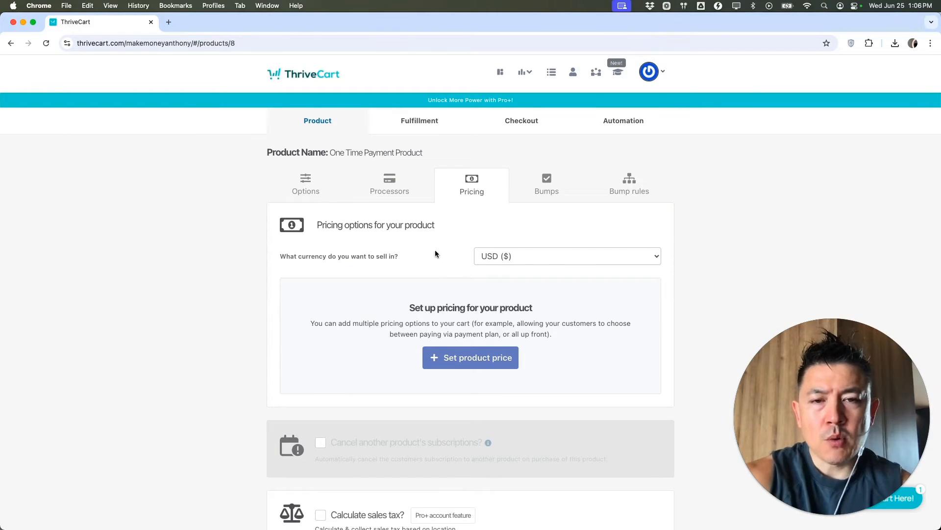
# - Keep USD as the selling currency and start a one-time fee pricing option with a price of $300
pyautogui.click(541, 256)
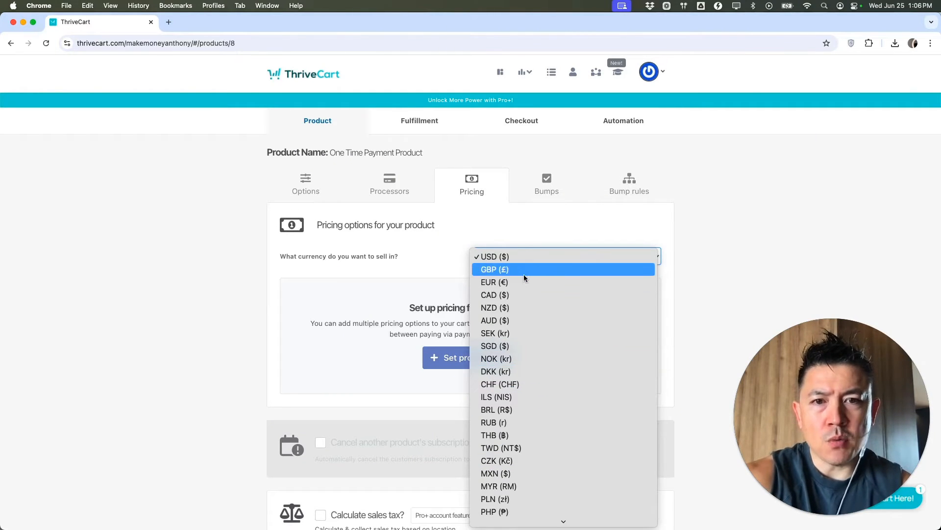
pyautogui.click(420, 223)
pyautogui.click(482, 363)
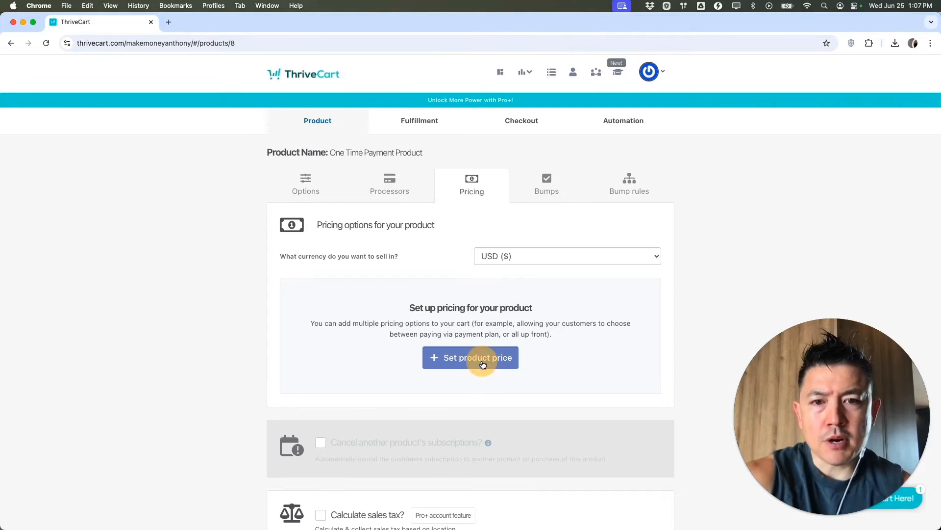
pyautogui.click(373, 149)
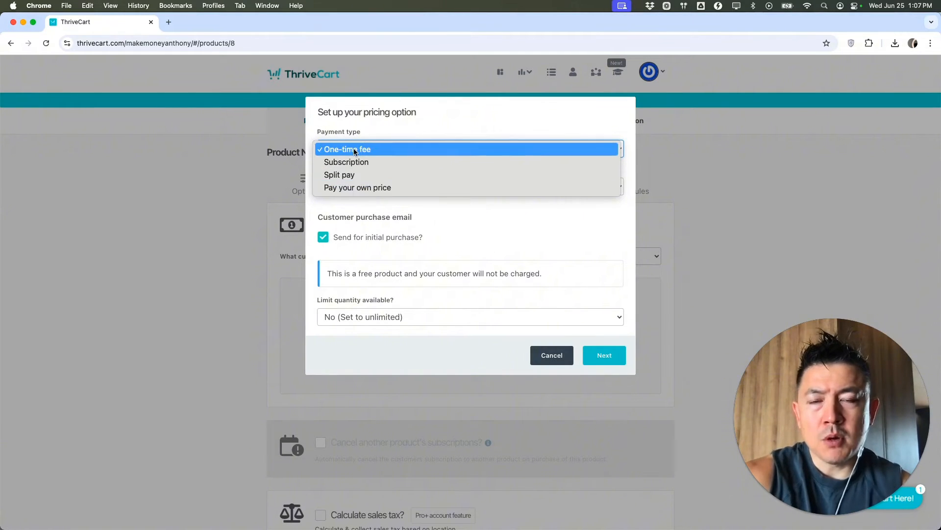
pyautogui.click(380, 150)
pyautogui.click(374, 186)
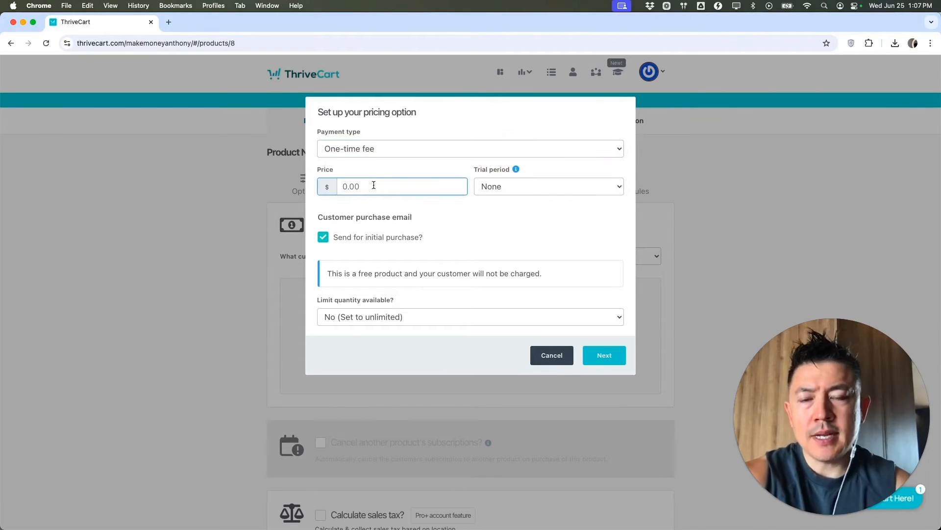
pyautogui.write('400')
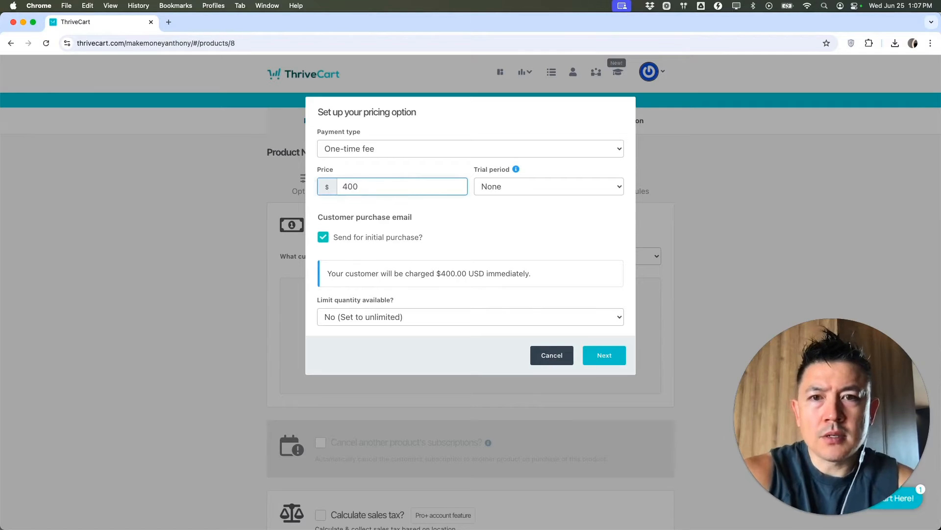
pyautogui.press('BackSpace')
pyautogui.press('BackSpace')
pyautogui.press('BackSpace')
pyautogui.write('300')
# - Keep the trial period at None and the quantity unlimited, then save the pricing option
pyautogui.click(505, 187)
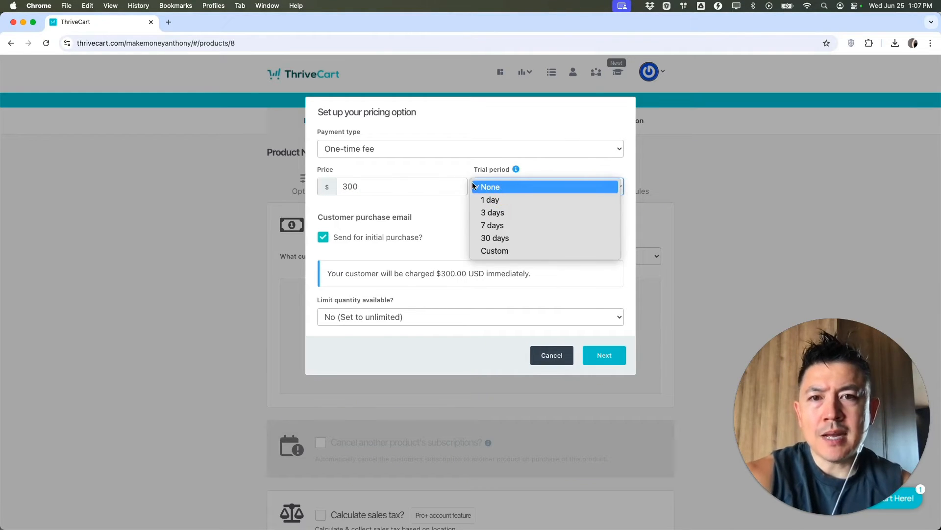
pyautogui.click(493, 187)
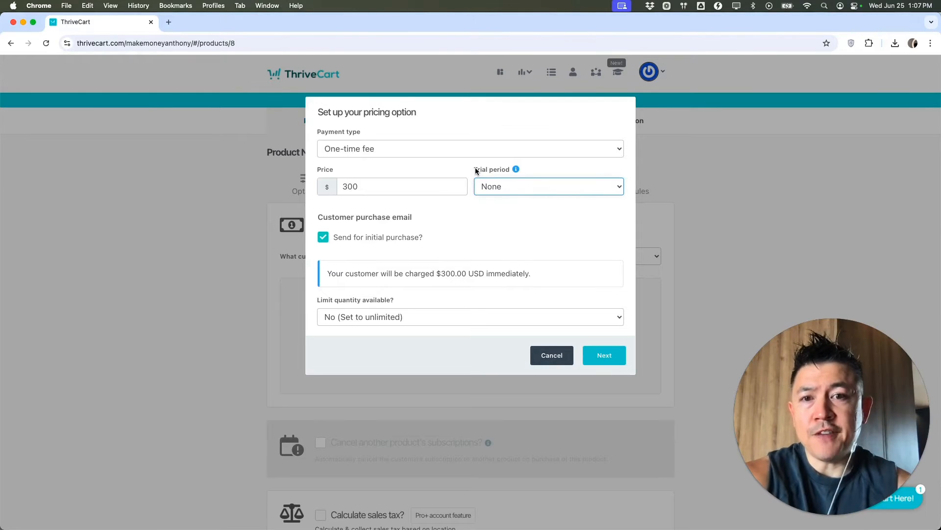
pyautogui.click(419, 316)
pyautogui.click(420, 297)
pyautogui.click(403, 318)
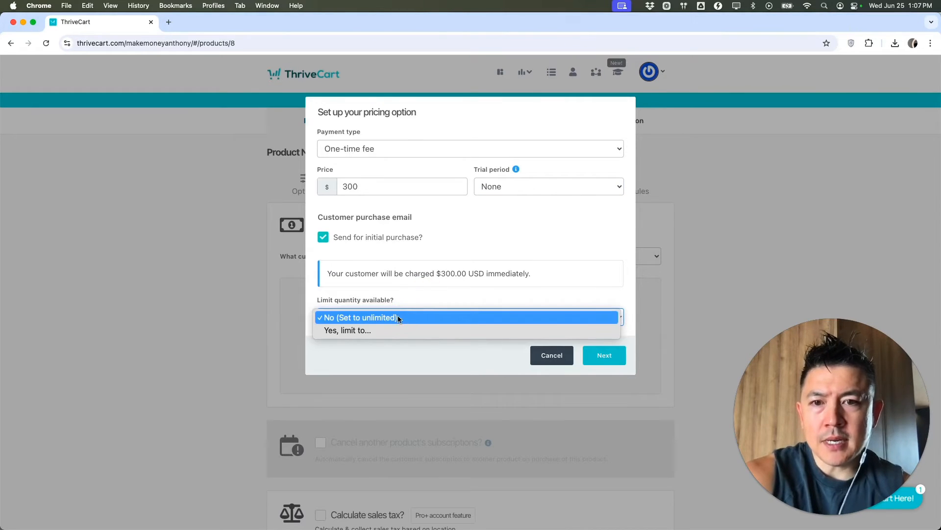
pyautogui.click(398, 317)
pyautogui.click(605, 355)
pyautogui.click(600, 242)
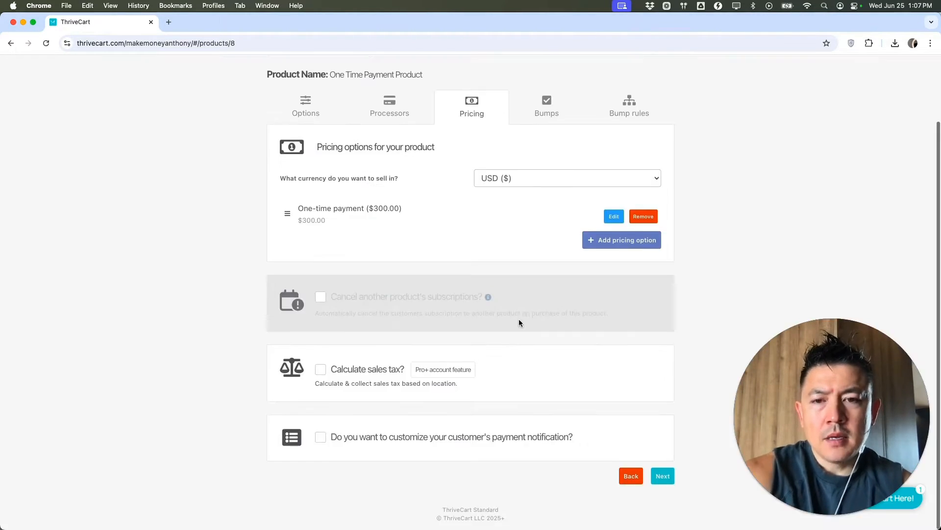
# - Continue past the bump offers and bump rules without adding any, to the product's fulfillment settings
pyautogui.click(659, 476)
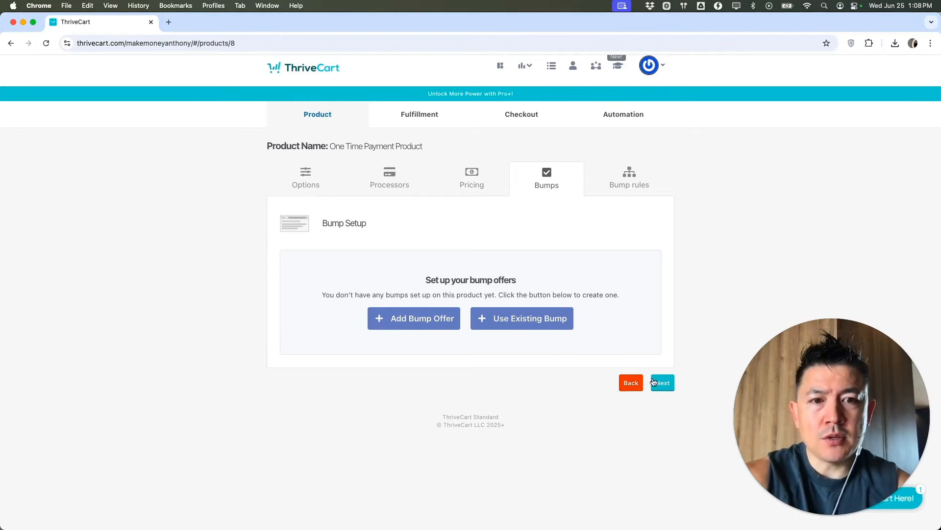
pyautogui.click(654, 382)
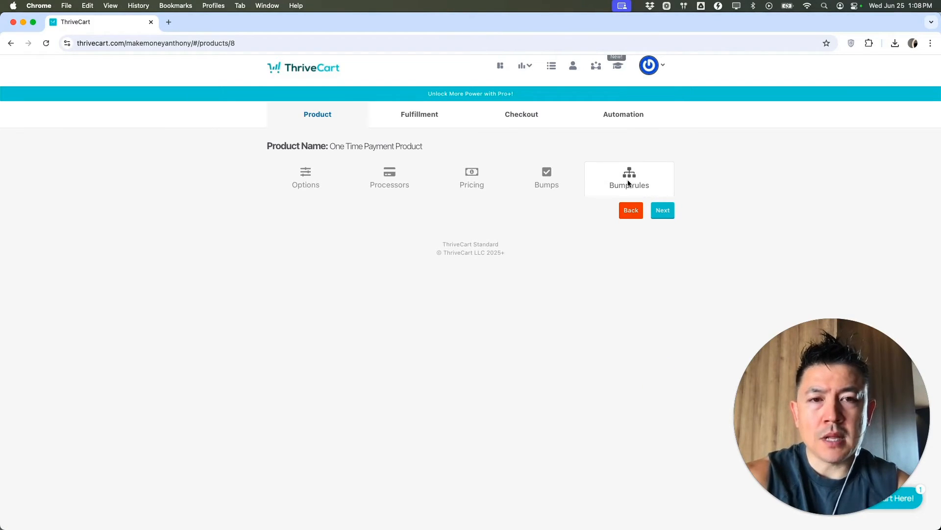
pyautogui.click(663, 211)
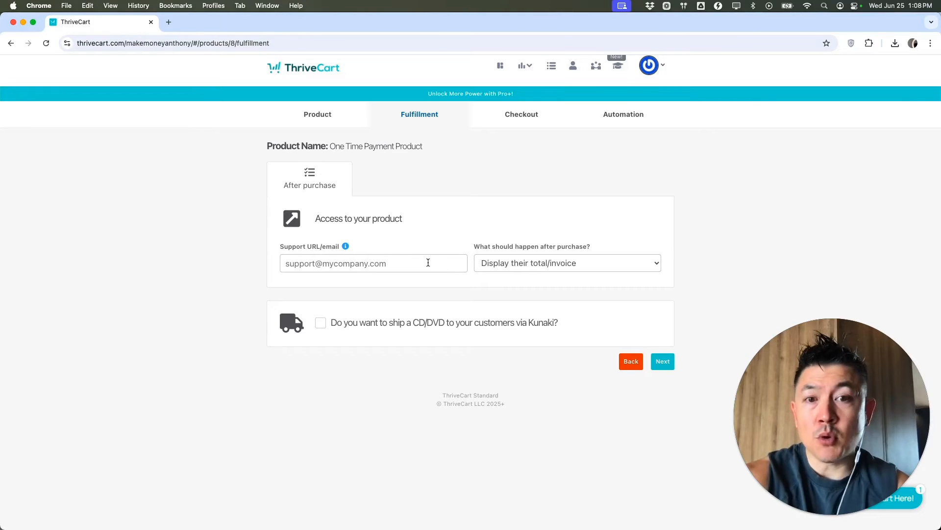
pyautogui.click(537, 263)
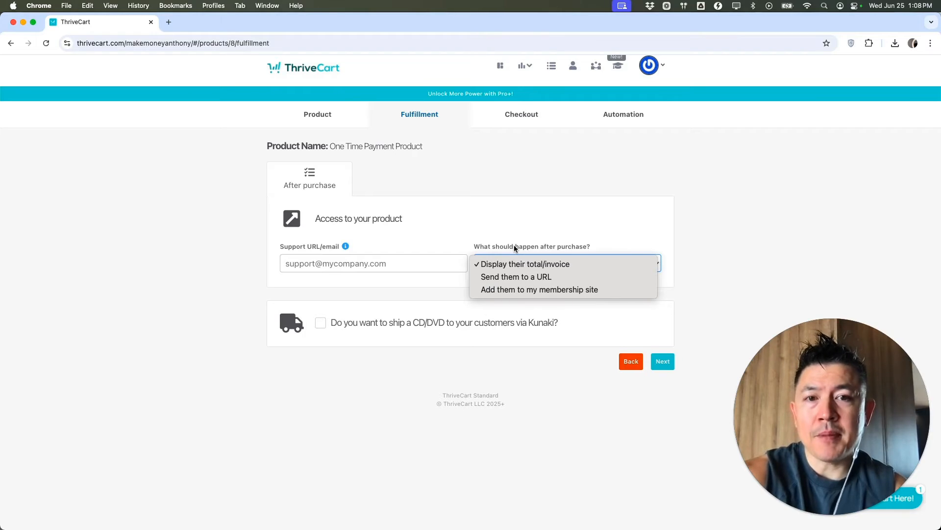
pyautogui.click(526, 277)
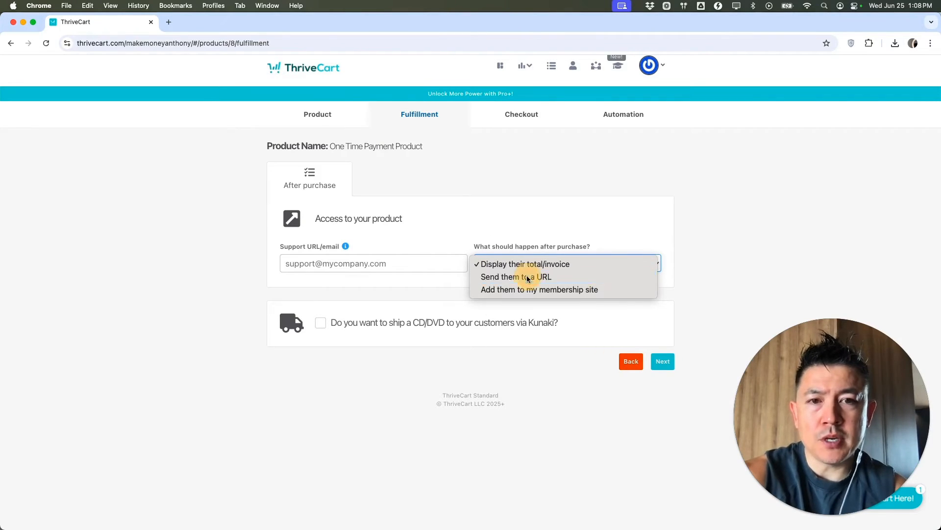
pyautogui.click(422, 310)
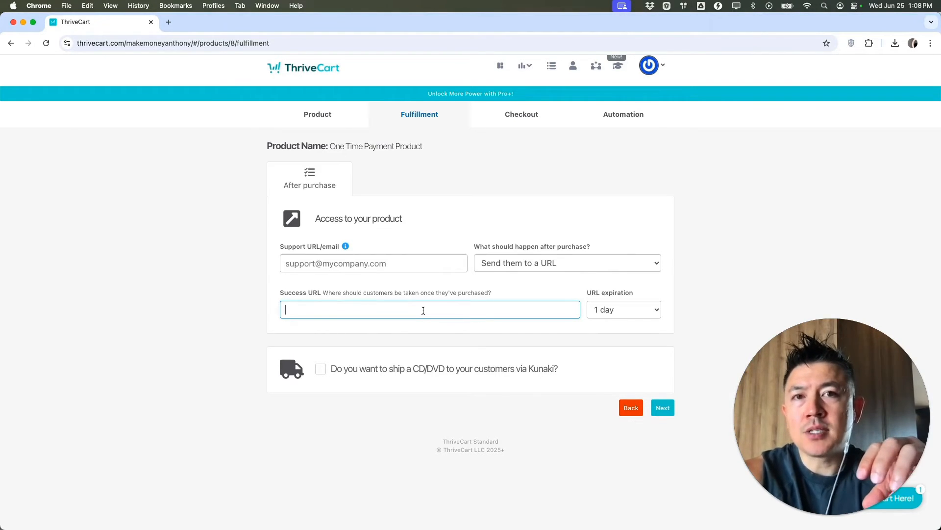
pyautogui.press('super+v')
pyautogui.press('super+a')
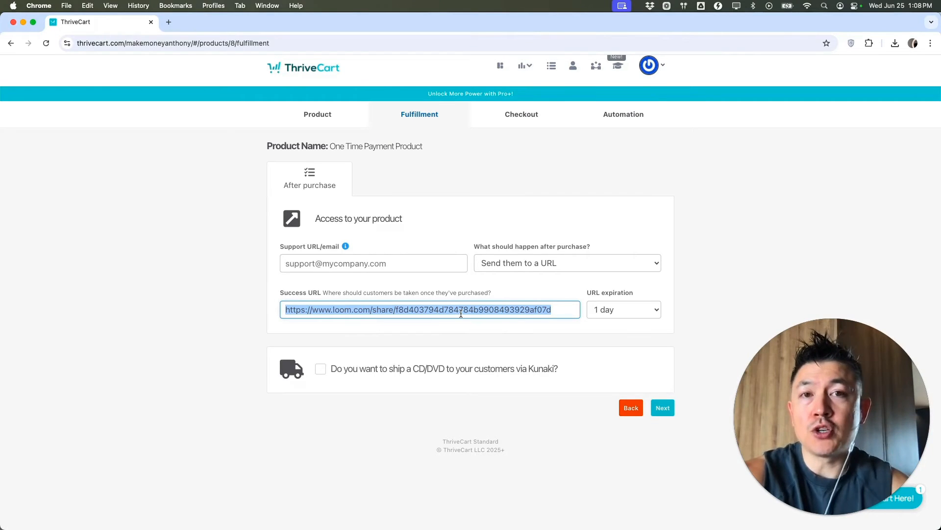
# - Set the success URL's expiration to "A week" and continue to the checkout design
pyautogui.click(622, 310)
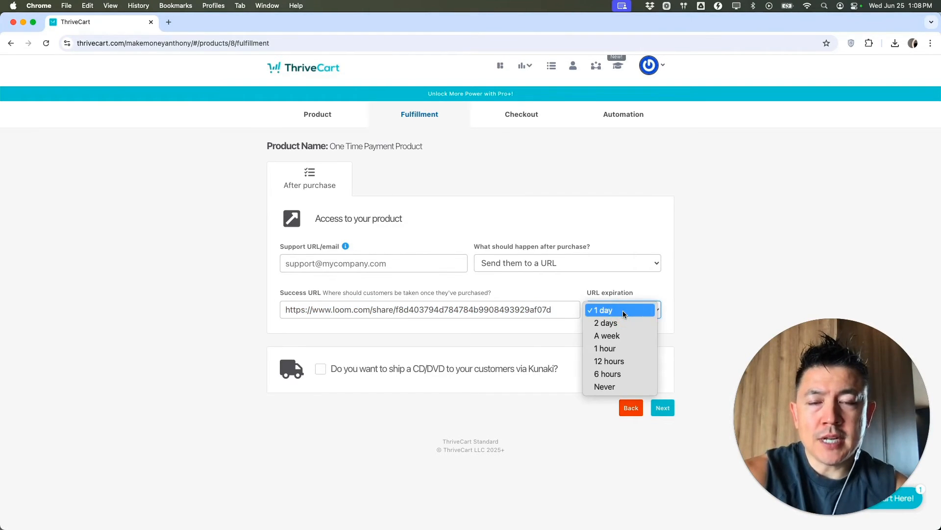
pyautogui.click(567, 290)
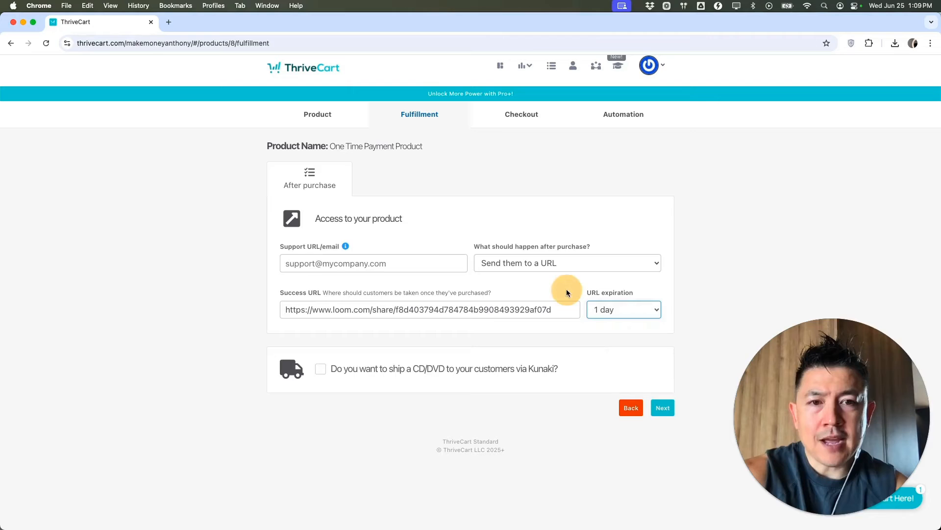
pyautogui.click(613, 308)
pyautogui.click(614, 333)
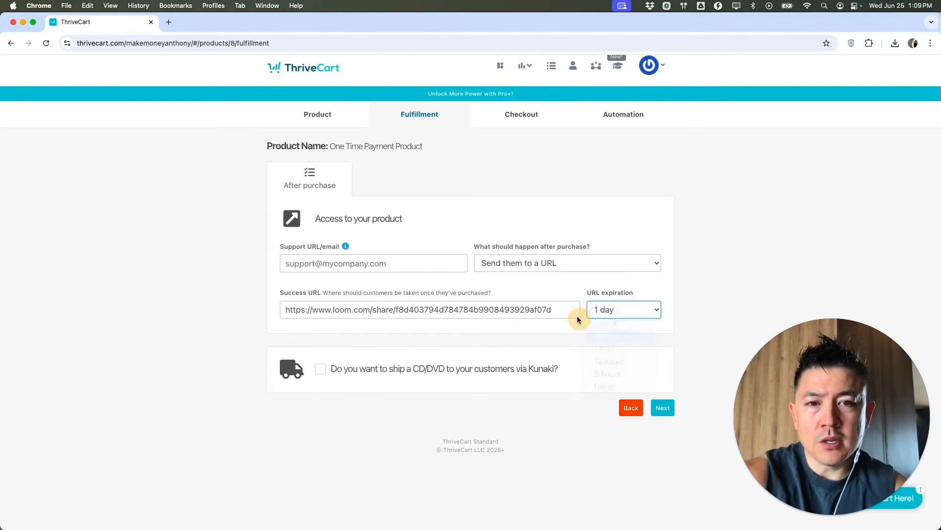
pyautogui.click(569, 291)
pyautogui.click(530, 286)
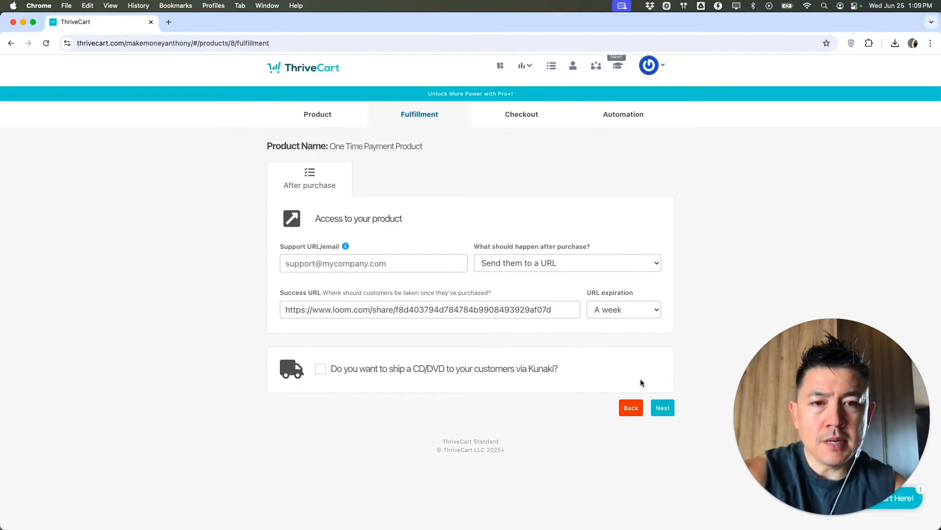
pyautogui.click(662, 408)
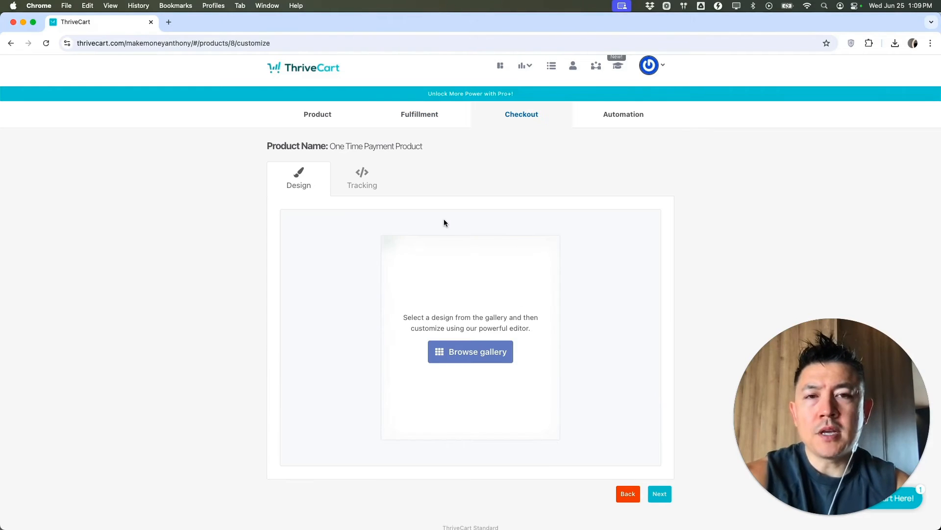
# - Apply the boxed Secure Checkout design with the food photo sidebar from the gallery and open the cart block's options
pyautogui.click(494, 353)
pyautogui.scroll(-9, 392, 297)
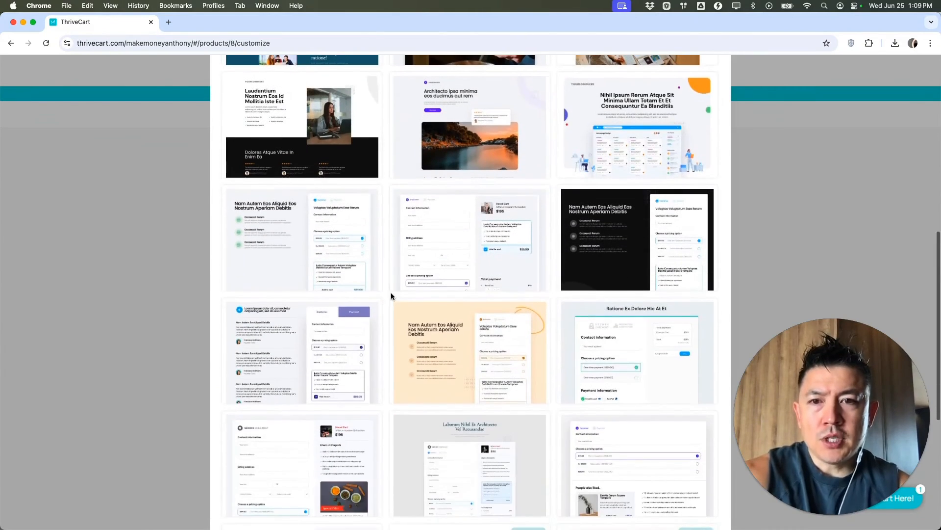
pyautogui.scroll(3, 392, 297)
pyautogui.scroll(-6, 392, 296)
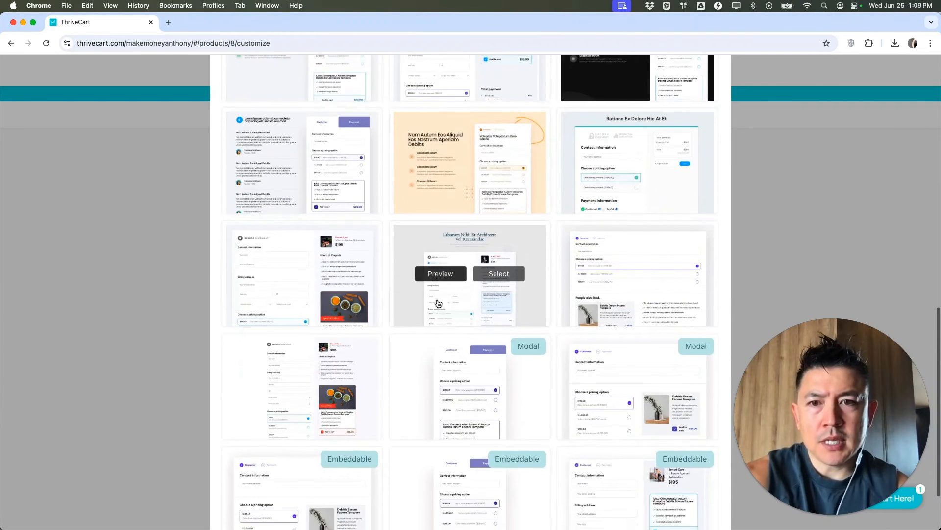
pyautogui.click(292, 277)
pyautogui.scroll(12, 292, 278)
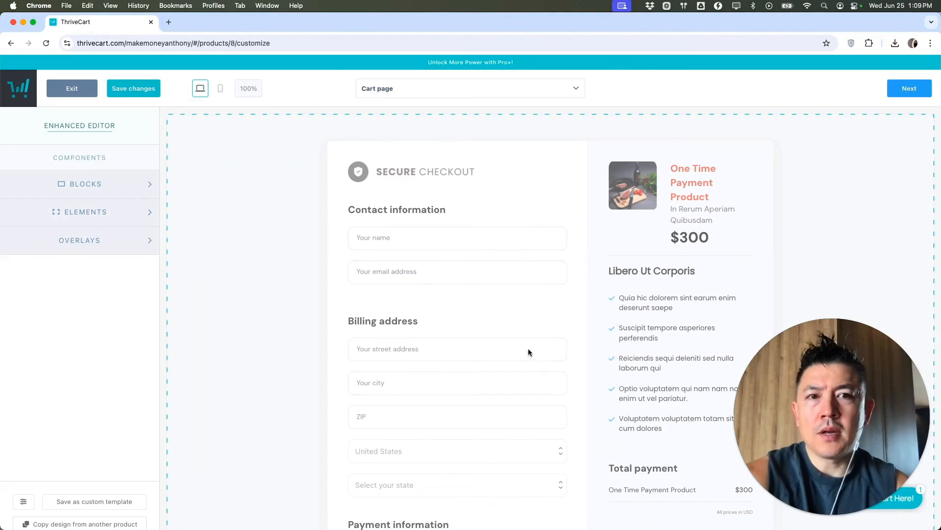
pyautogui.click(465, 266)
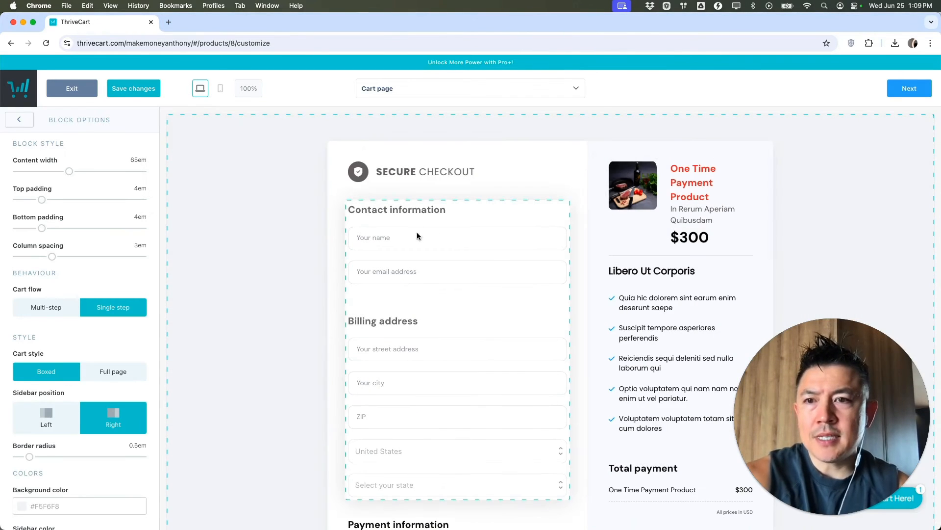
# - Replace the placeholder heading below the price in the checkout sidebar with "BUY IT NOW OR ELSE"
pyautogui.click(656, 269)
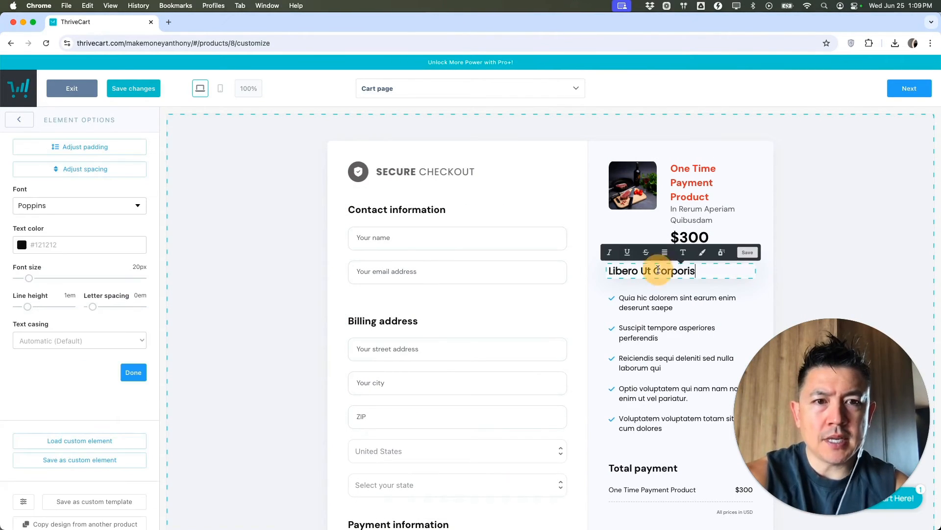
pyautogui.doubleClick(658, 271)
pyautogui.tripleClick(637, 271)
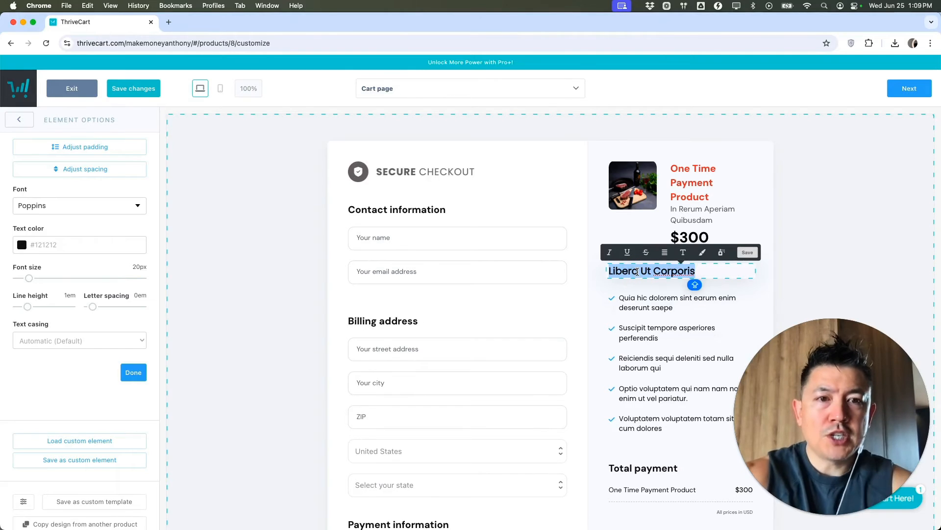
pyautogui.write('BUY IT NOW OR ELSE')
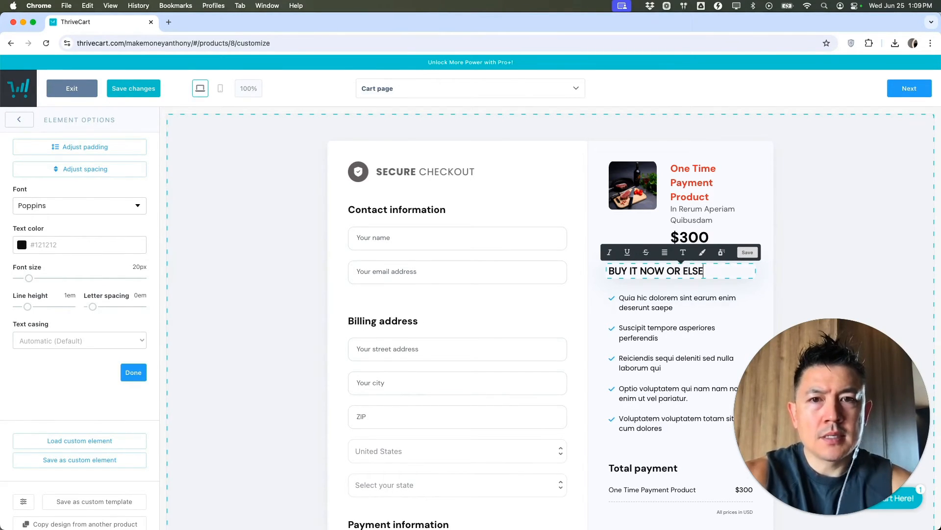
# - Replace the first bullet of the sidebar's checklist with "THE BEST THING YOU WILL EVER BUY"
pyautogui.scroll(-3, 703, 273)
pyautogui.click(652, 234)
pyautogui.tripleClick(657, 235)
pyautogui.write('THE BES')
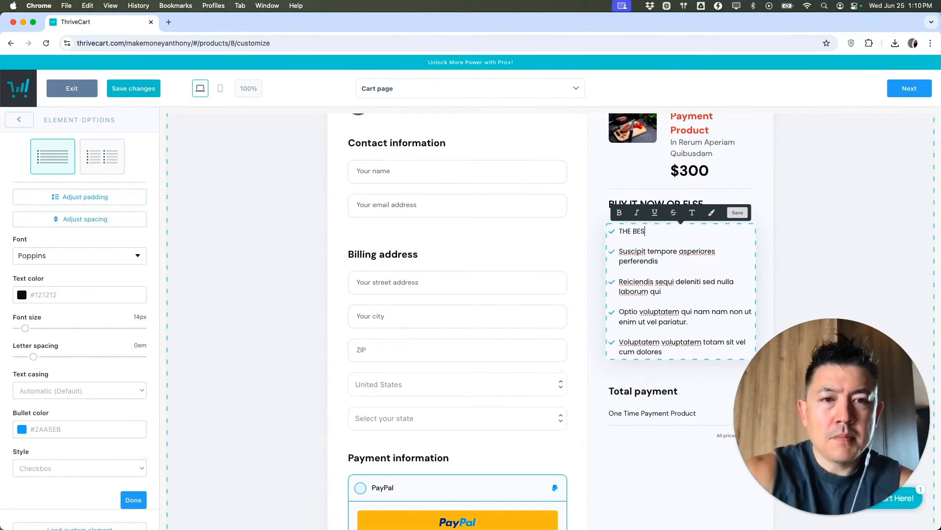
pyautogui.write('T THING YOU WILL EVER BUY')
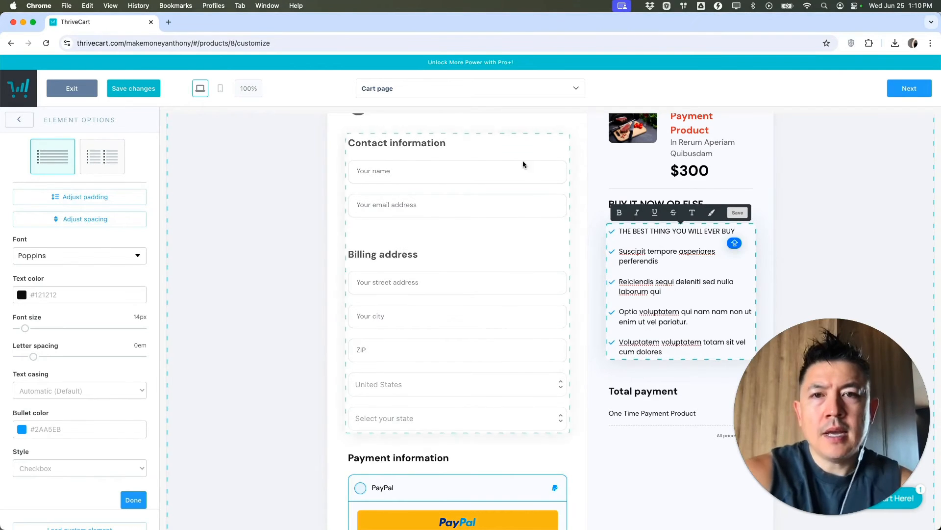
# - Switch the editor to the success page, review its layout down to the purchased products section, and complete the design
pyautogui.click(388, 89)
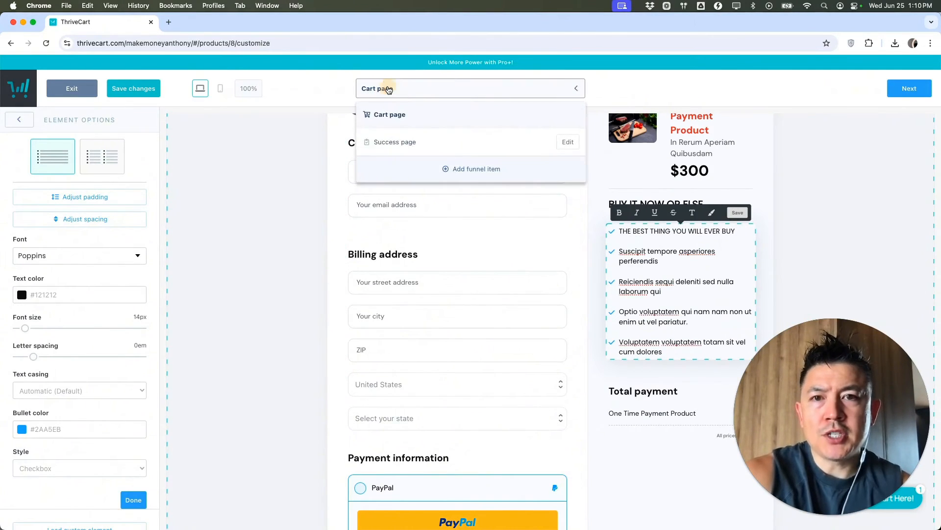
pyautogui.click(406, 142)
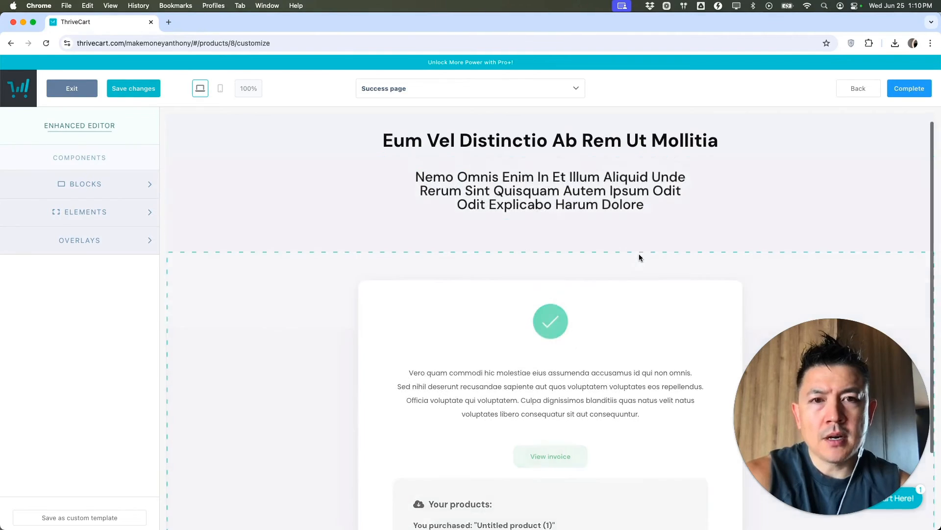
pyautogui.scroll(-3, 577, 360)
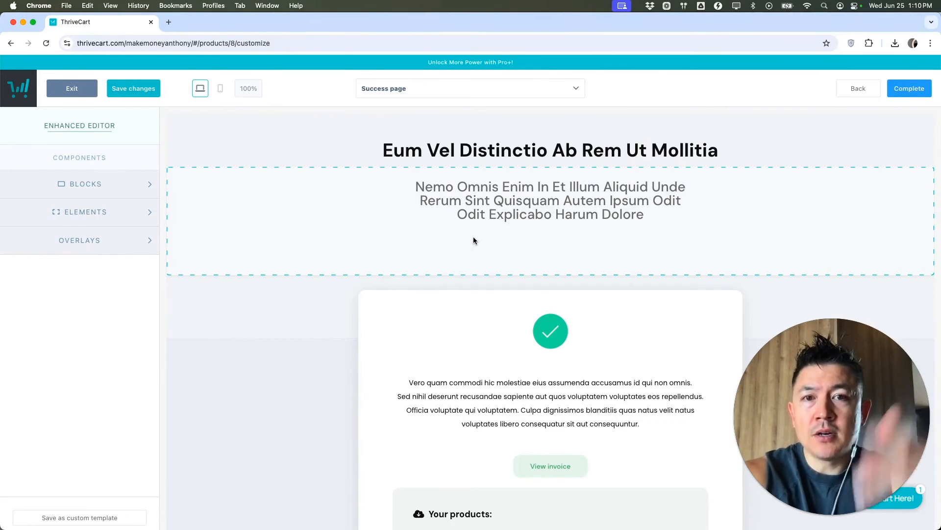
pyautogui.scroll(-1, 503, 157)
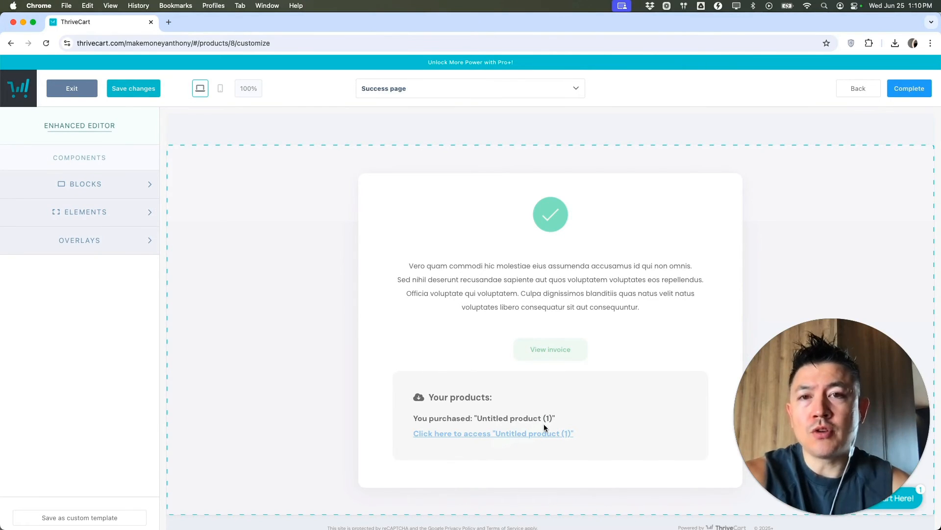
pyautogui.click(899, 98)
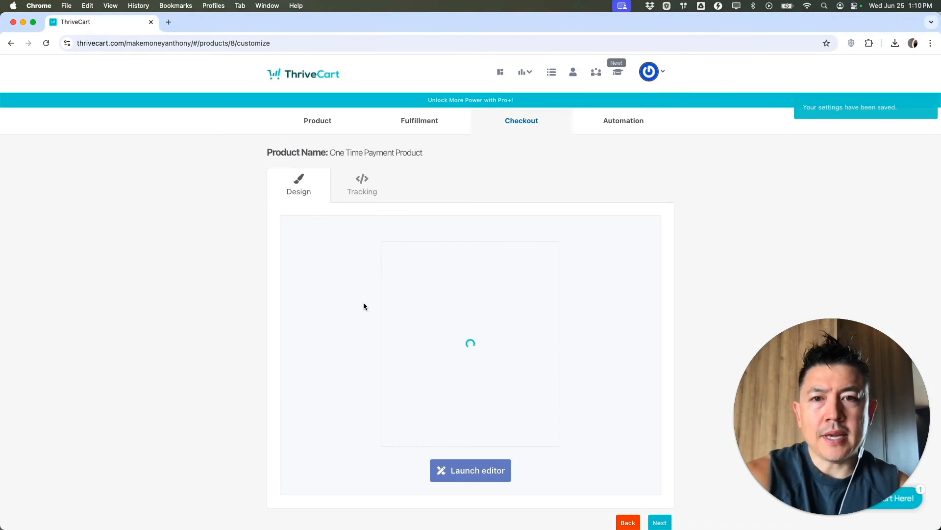
# - Continue past the tracking services and automation rules without adding any, and save the product to get its checkout URL
pyautogui.click(364, 192)
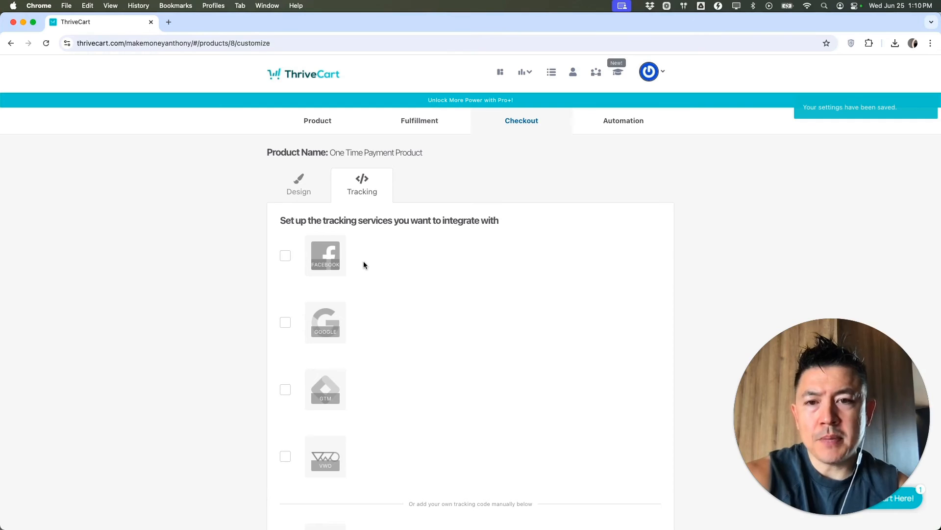
pyautogui.scroll(-5, 539, 365)
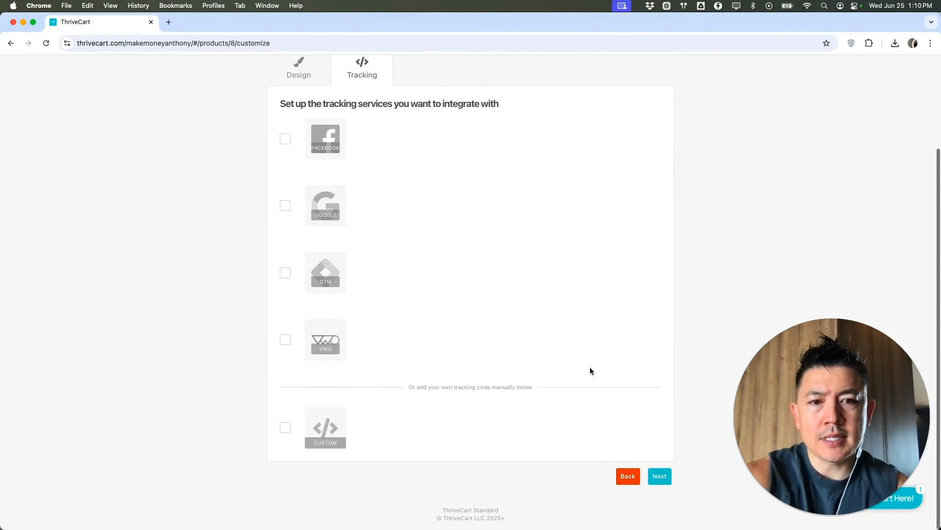
pyautogui.click(660, 475)
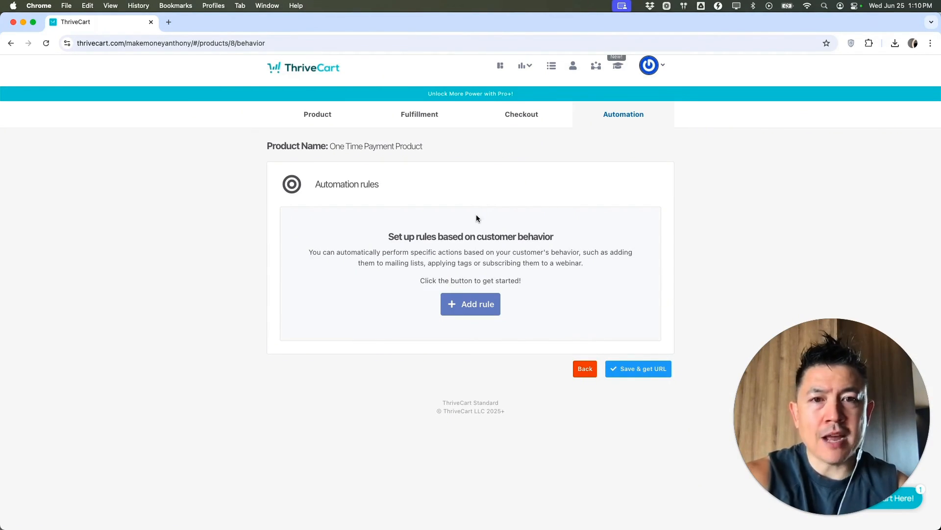
pyautogui.click(639, 371)
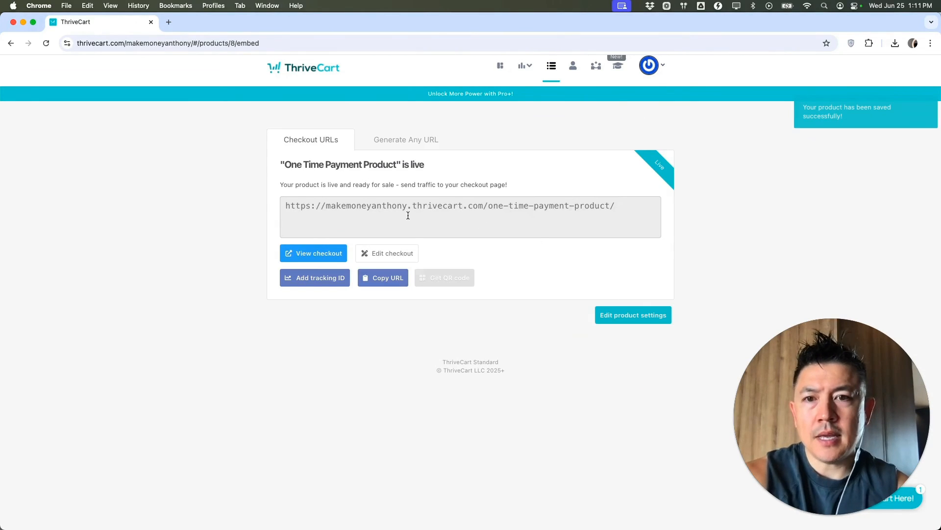
# - View the product's live checkout page and examine its contact, billing, payment and sidebar sections
pyautogui.click(317, 252)
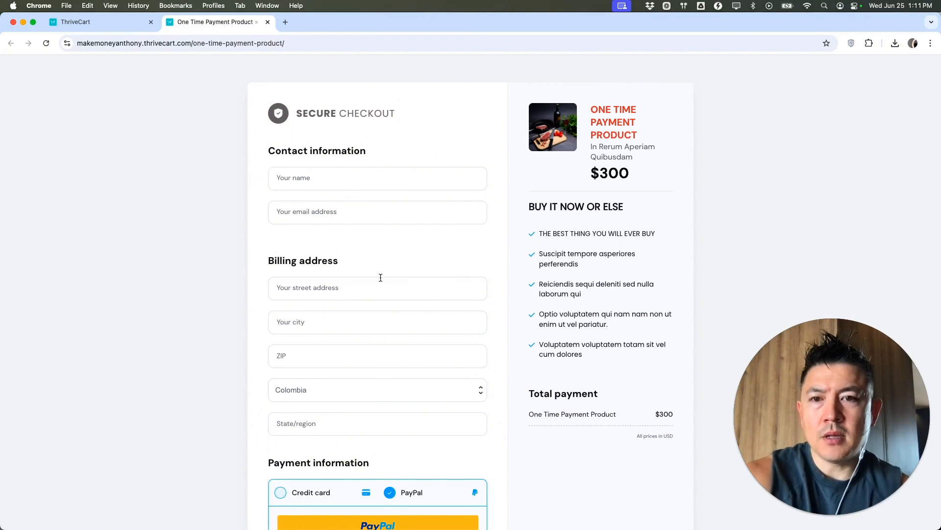
pyautogui.scroll(-3, 387, 364)
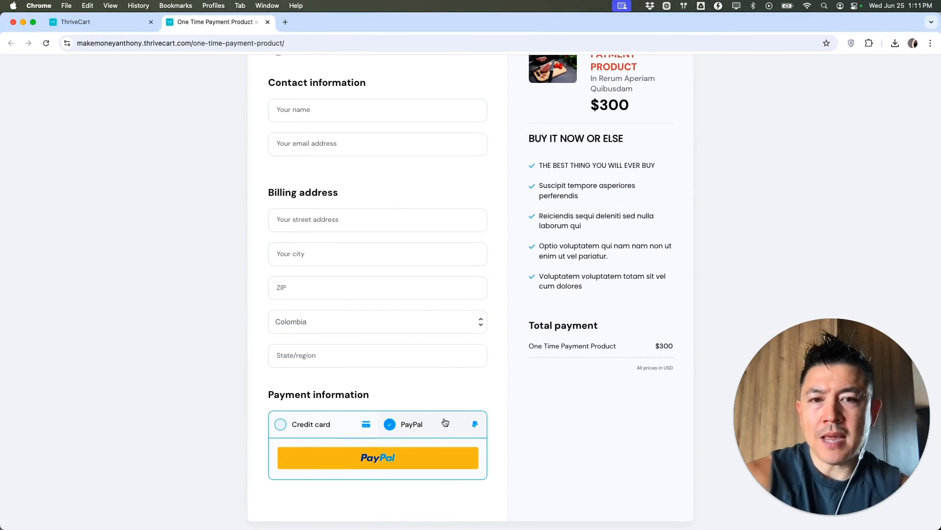
pyautogui.scroll(3, 446, 423)
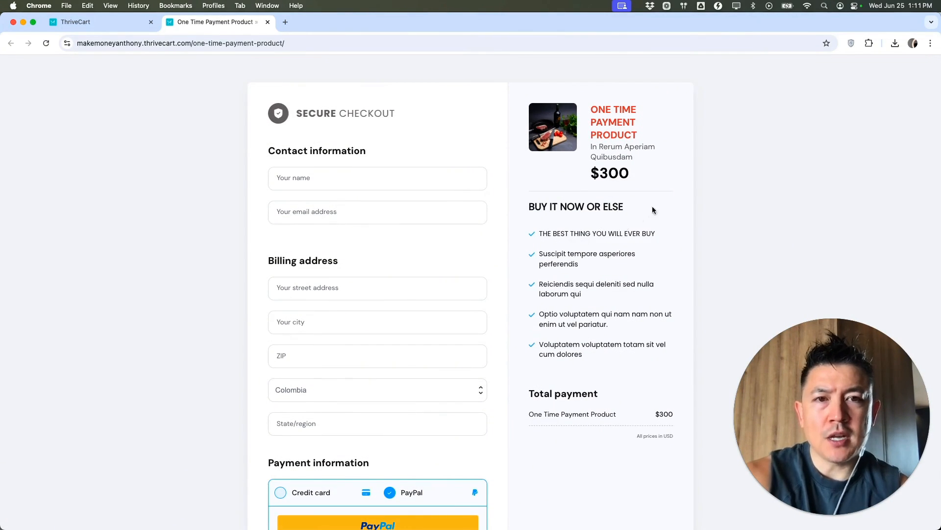
pyautogui.scroll(-1, 608, 314)
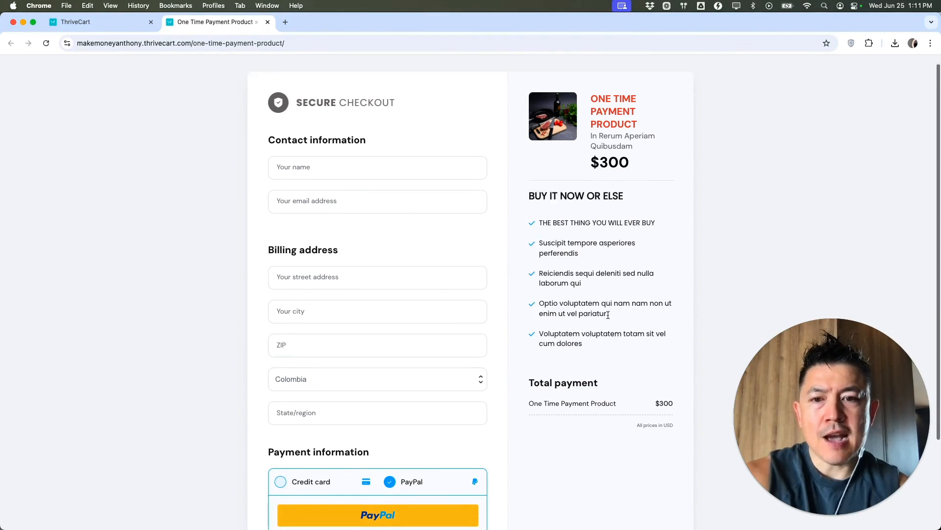
pyautogui.scroll(-2, 608, 314)
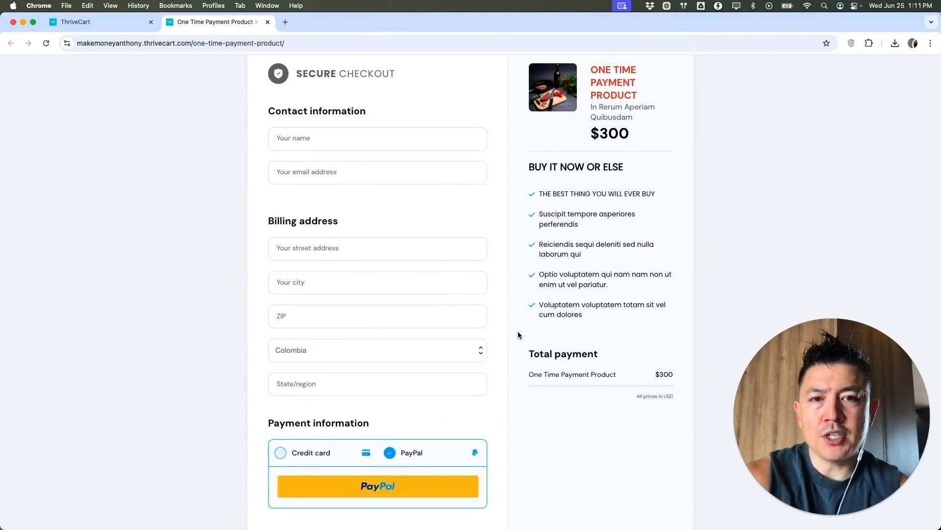